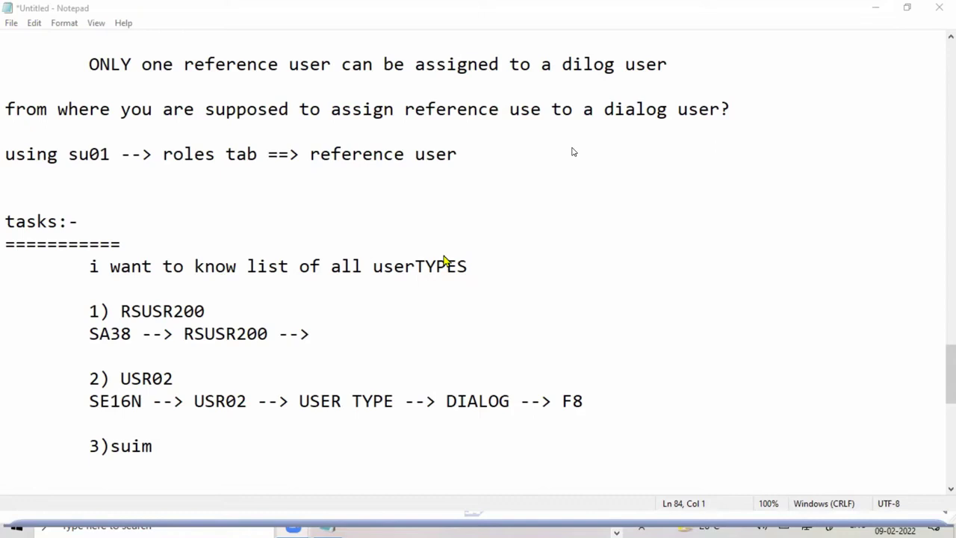
# Step: Switch from the notes to the SAP session and open transaction SUIM
pyautogui.click(234, 302)
pyautogui.hotkey('shift', 'Up')
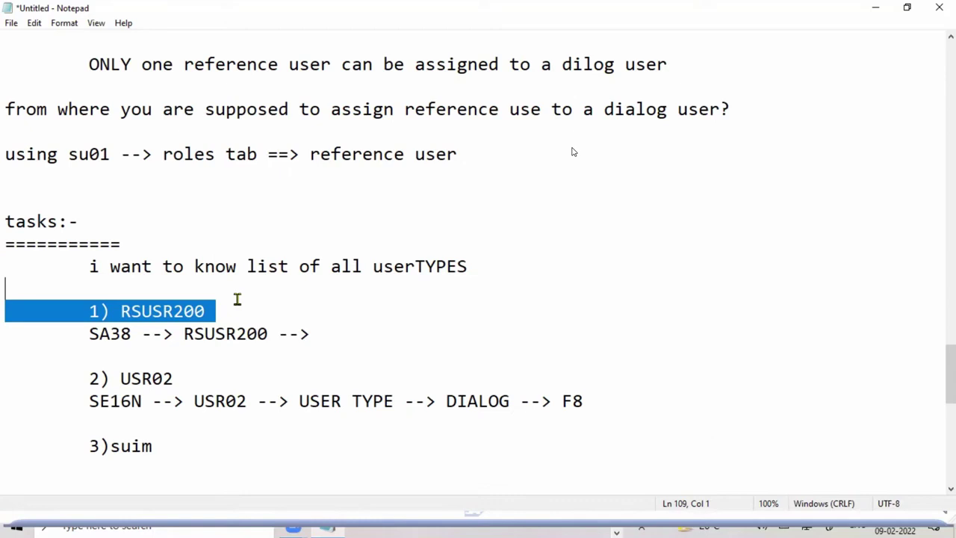
pyautogui.click(237, 299)
pyautogui.hotkey('alt', 'Tab')
pyautogui.hotkey('alt', 'Tab')
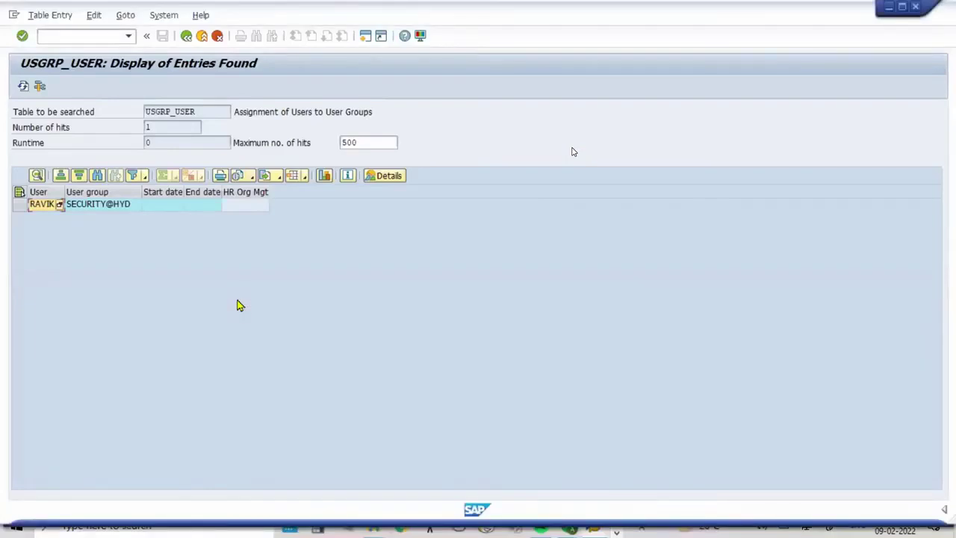
pyautogui.click(90, 35)
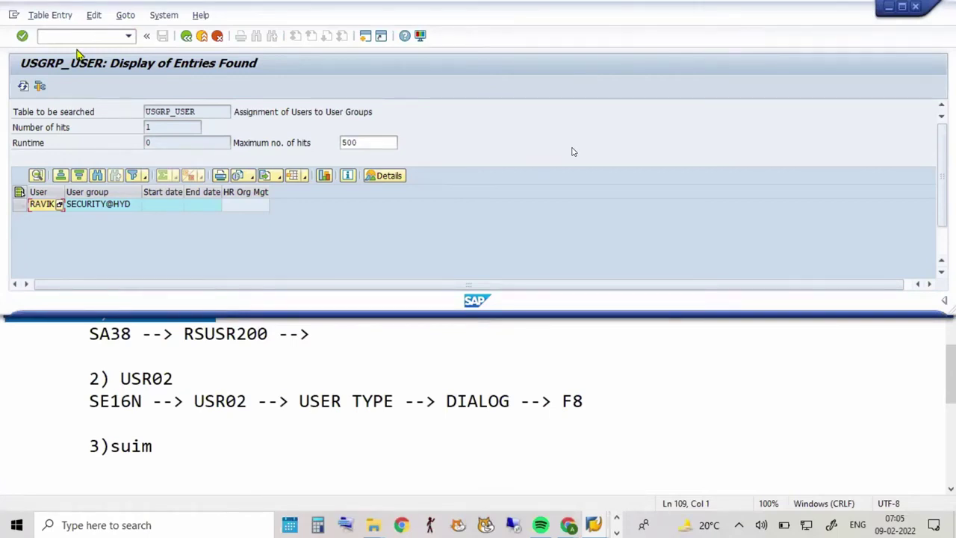
pyautogui.click(85, 38)
pyautogui.write('/')
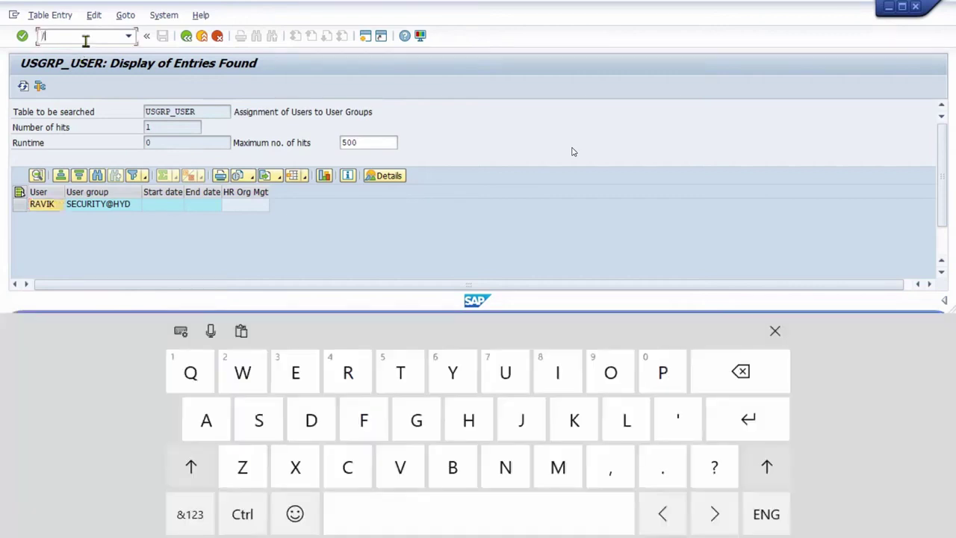
pyautogui.write('NSUI')
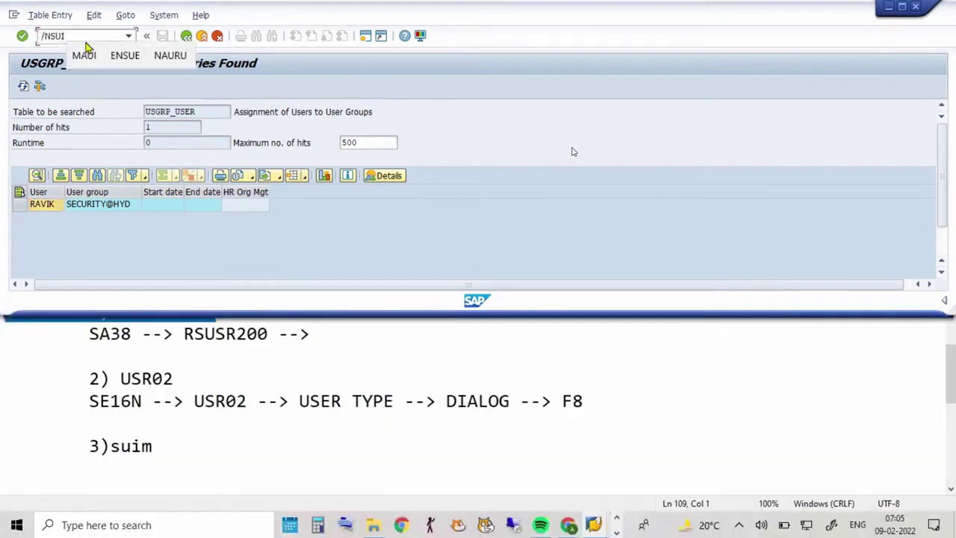
pyautogui.write('M')
pyautogui.press('Return')
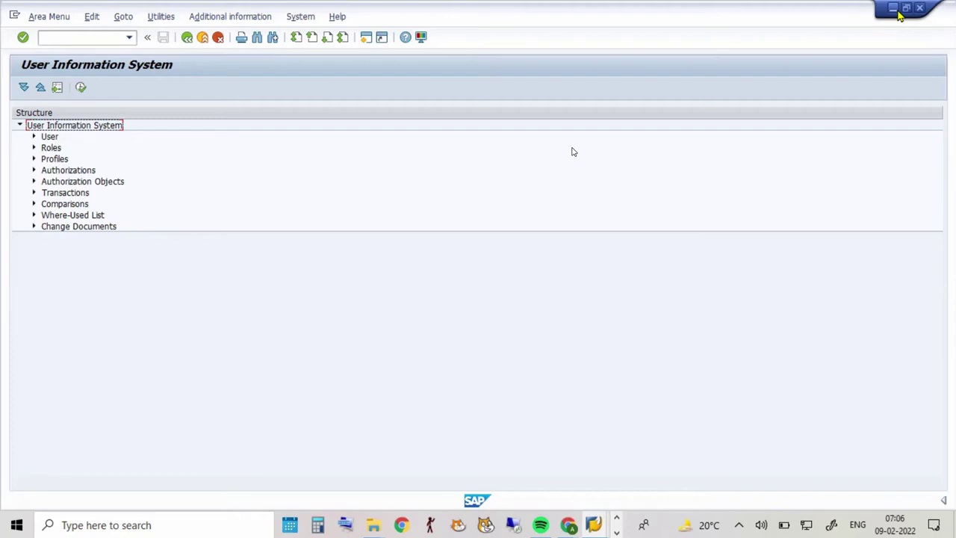
# Step: Open the change documents report for users in the User Information System
pyautogui.click(33, 227)
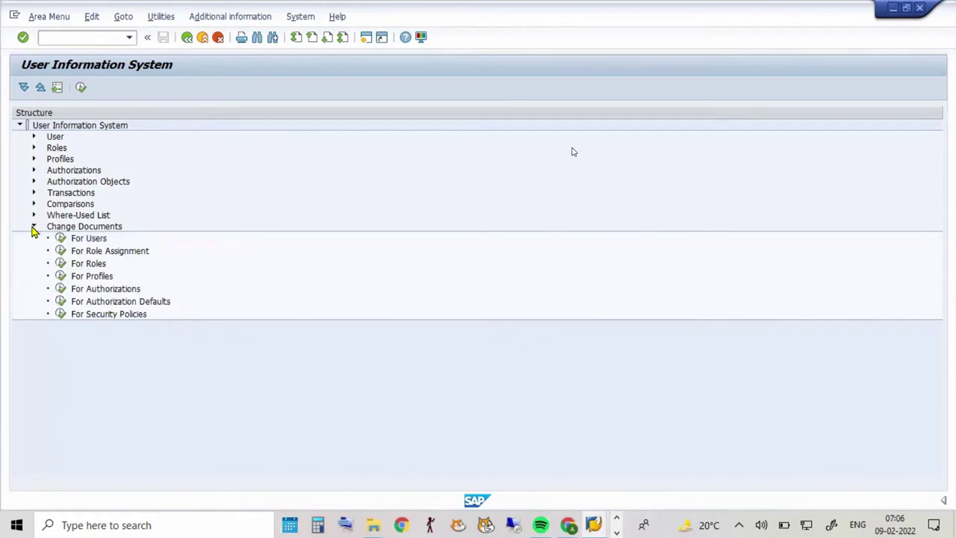
pyautogui.click(62, 229)
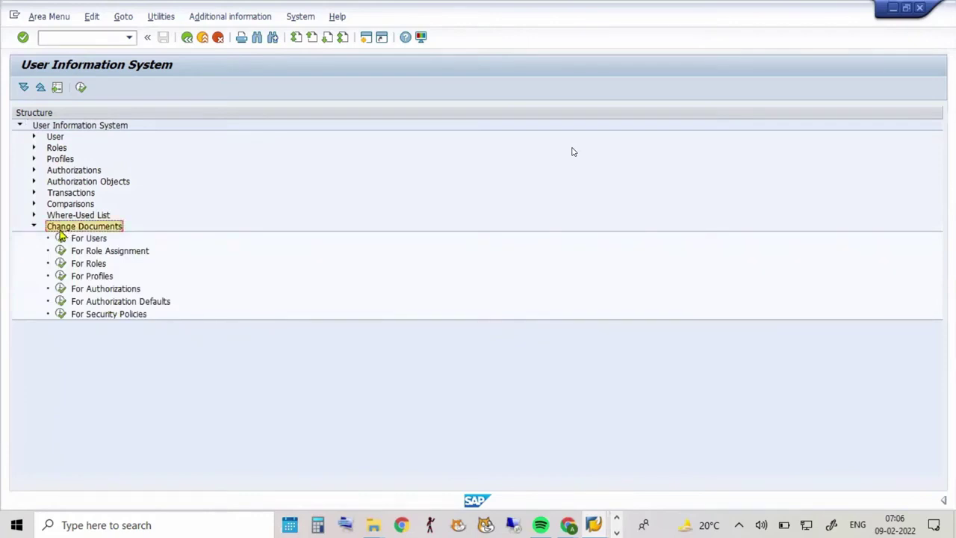
pyautogui.doubleClick(64, 239)
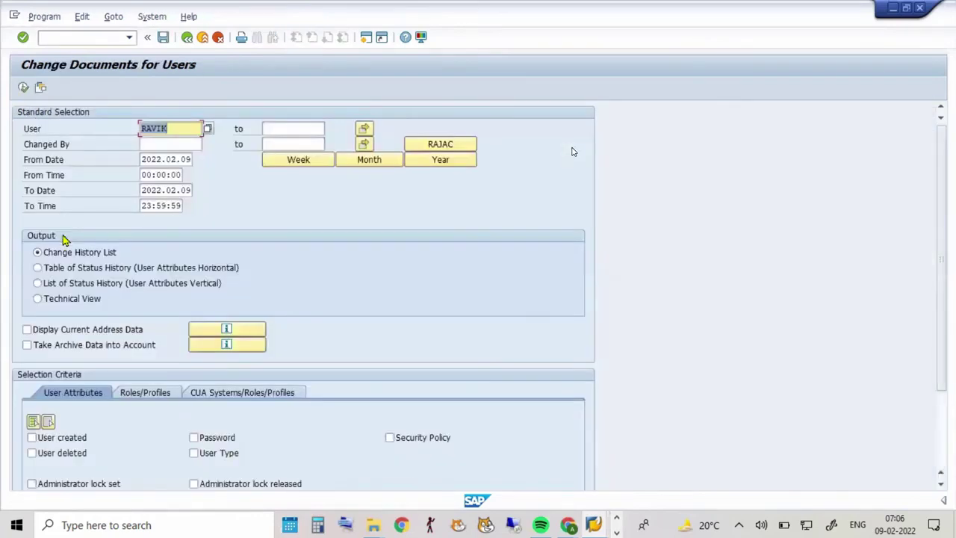
# Step: Enter the user ID for the change documents report and clear its From Date
pyautogui.press('Delete')
pyautogui.write('RAVI')
pyautogui.press('Tab')
pyautogui.press('Tab')
pyautogui.press('Tab')
pyautogui.press('Tab')
pyautogui.press('Tab')
pyautogui.press('Tab')
pyautogui.press('Tab')
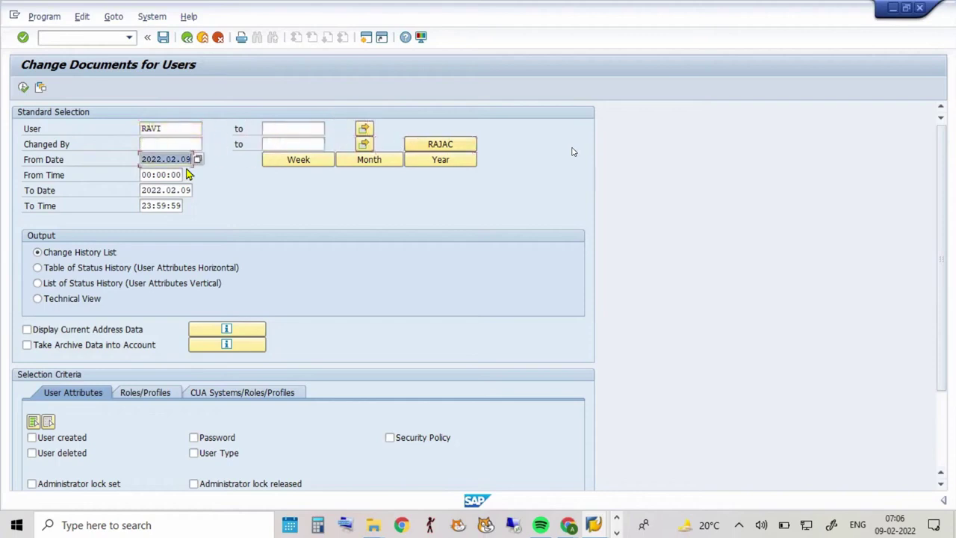
pyautogui.press('Delete')
# Step: Include the Password and User created attributes in the selection criteria and run the change documents report
pyautogui.scroll(-3, 573, 152)
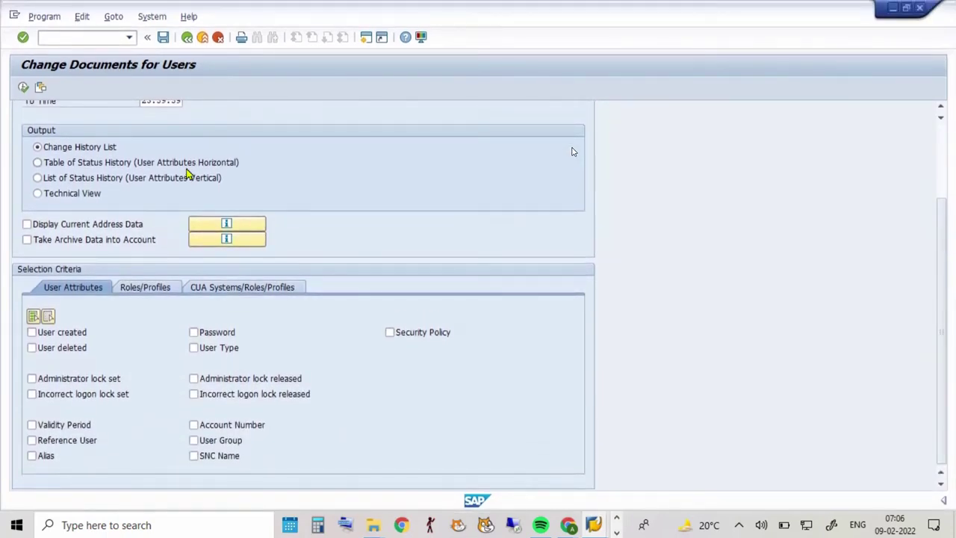
pyautogui.click(194, 333)
pyautogui.click(31, 333)
pyautogui.click(24, 88)
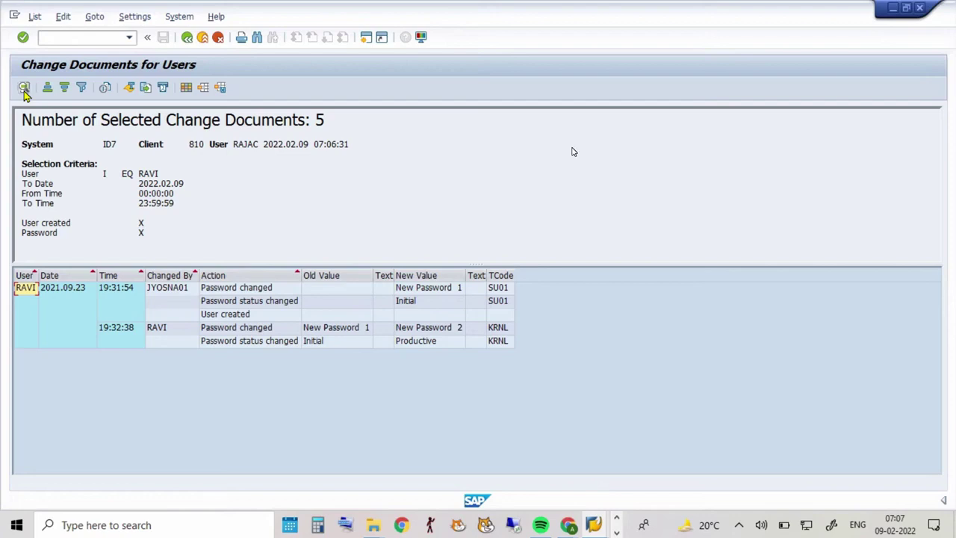
# Step: Return to the report selection, set the user to DDIC and run the change documents report again
pyautogui.click(188, 38)
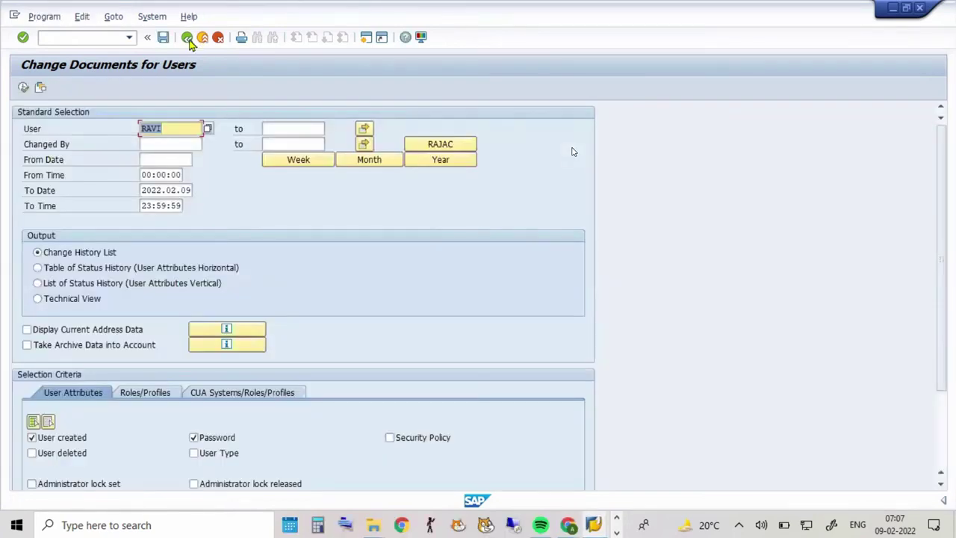
pyautogui.write('DDIC')
pyautogui.scroll(-3, 573, 151)
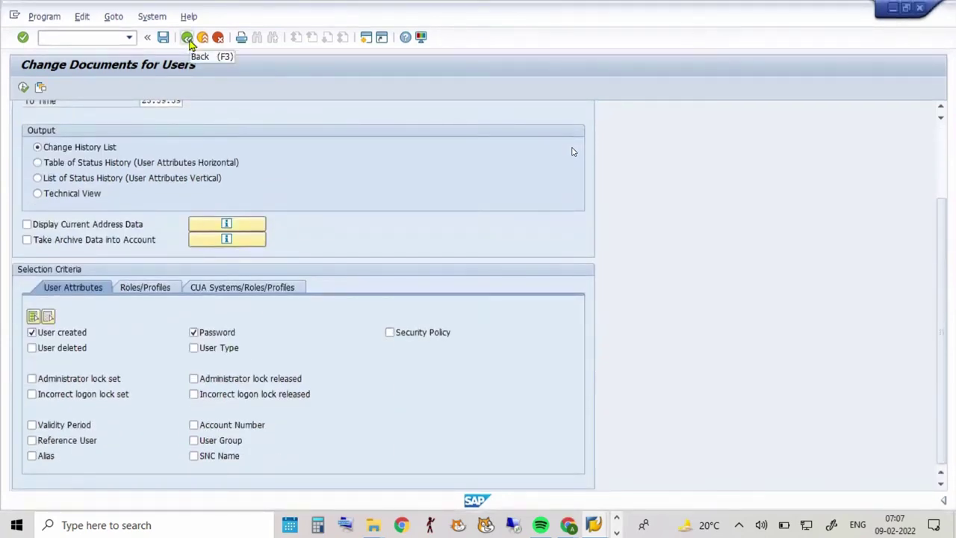
pyautogui.click(23, 88)
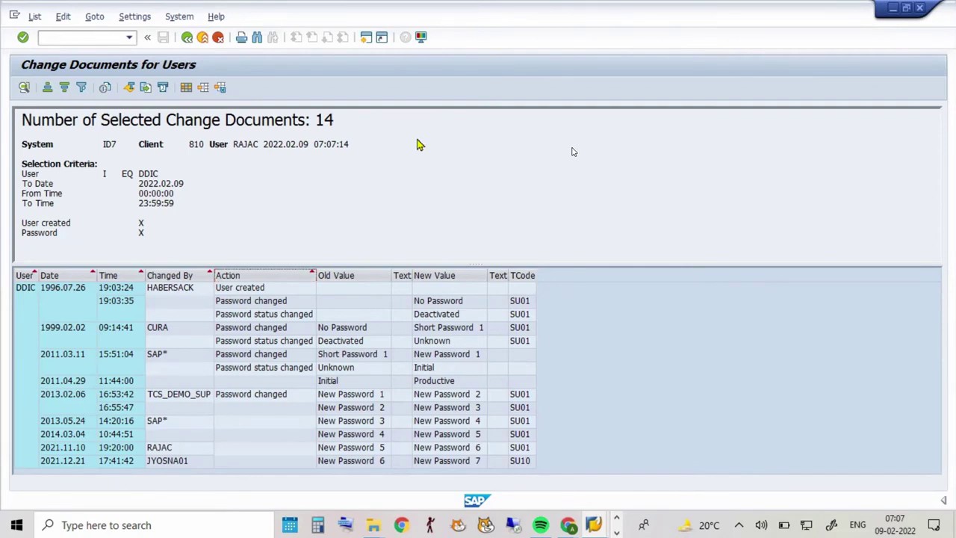
# Step: Examine who made the 2011.03.11 password changes for DDIC and their old and new values
pyautogui.click(175, 372)
pyautogui.click(191, 355)
pyautogui.click(357, 370)
pyautogui.click(451, 374)
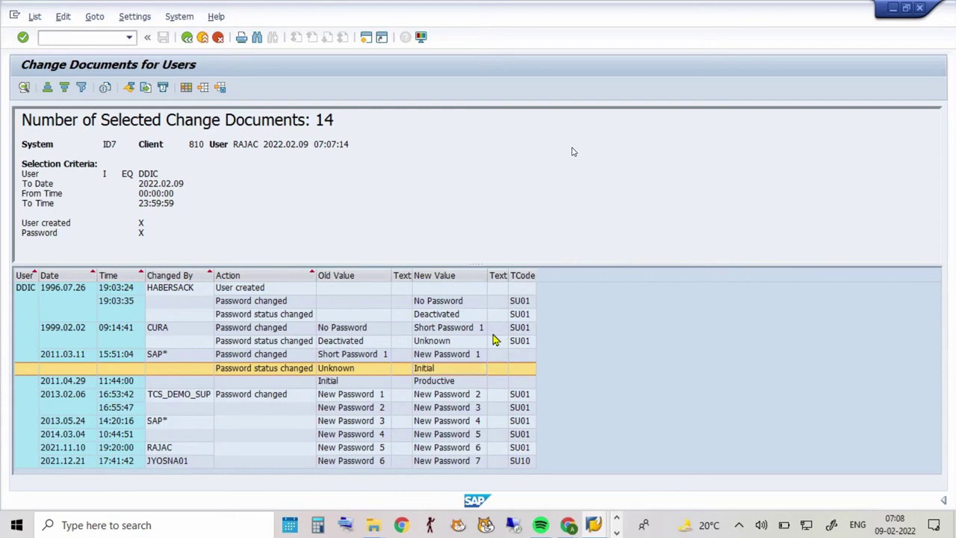
# Step: Open transaction SE16N and maximize its window
pyautogui.click(88, 36)
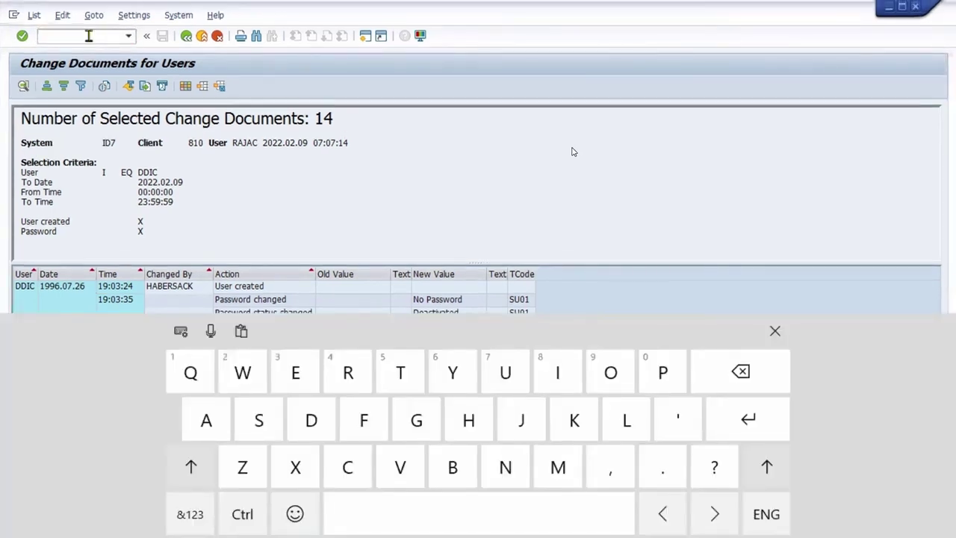
pyautogui.click(101, 36)
pyautogui.click(94, 37)
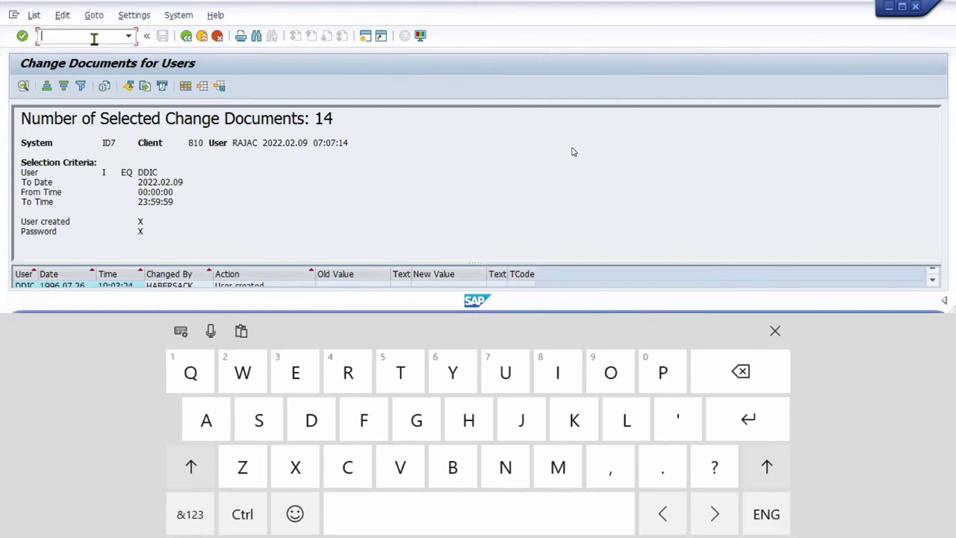
pyautogui.write('/NSE')
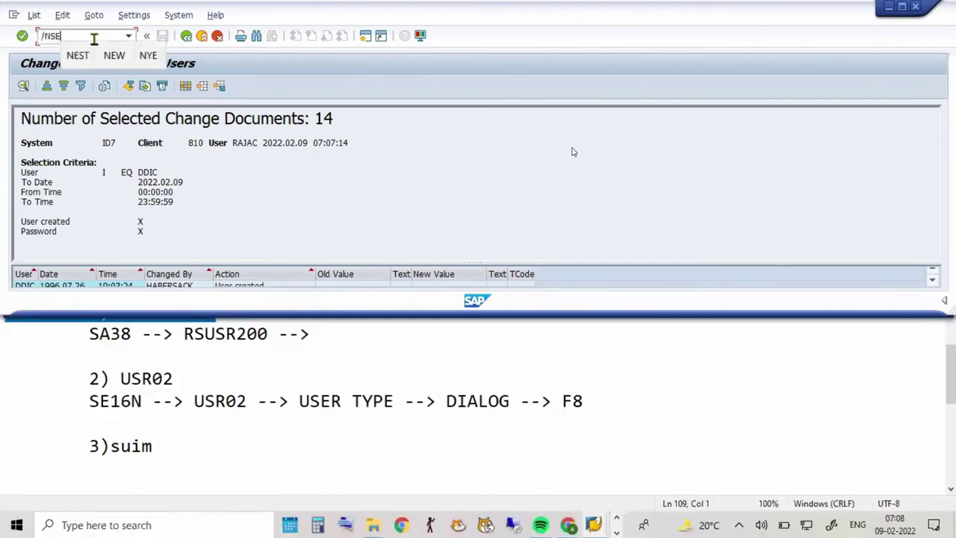
pyautogui.write('16N')
pyautogui.press('Return')
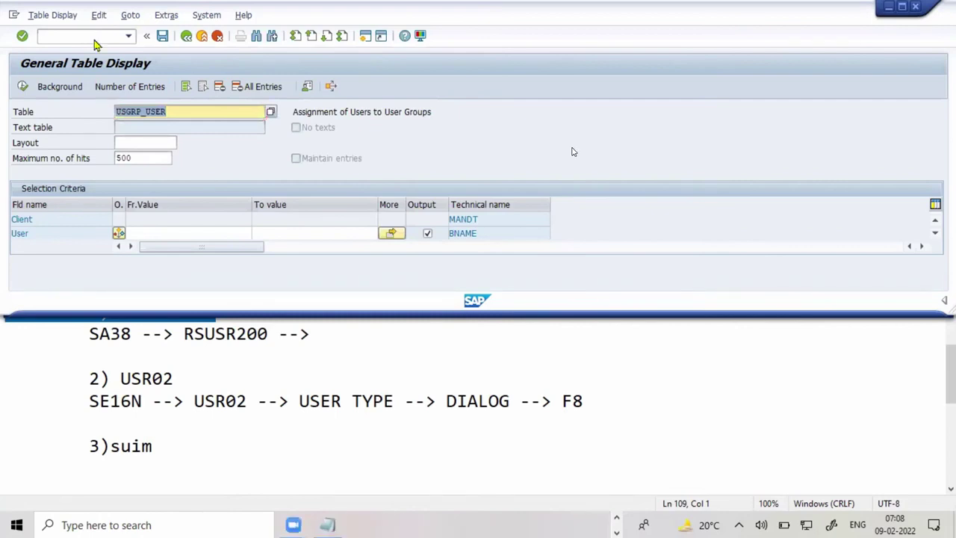
pyautogui.click(901, 9)
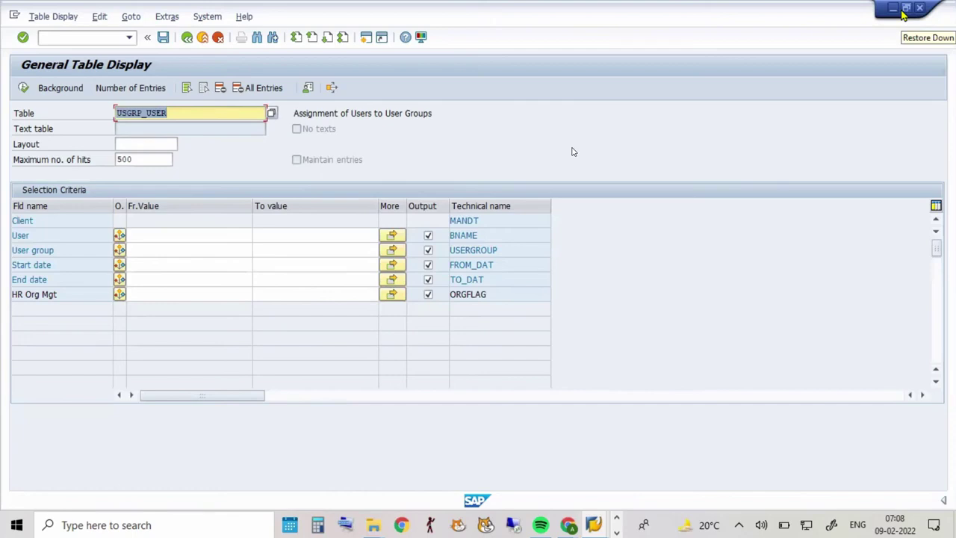
# Step: Restrict the User field of table USGRP_USER to the range A* to C* and display the matching entries
pyautogui.click(200, 236)
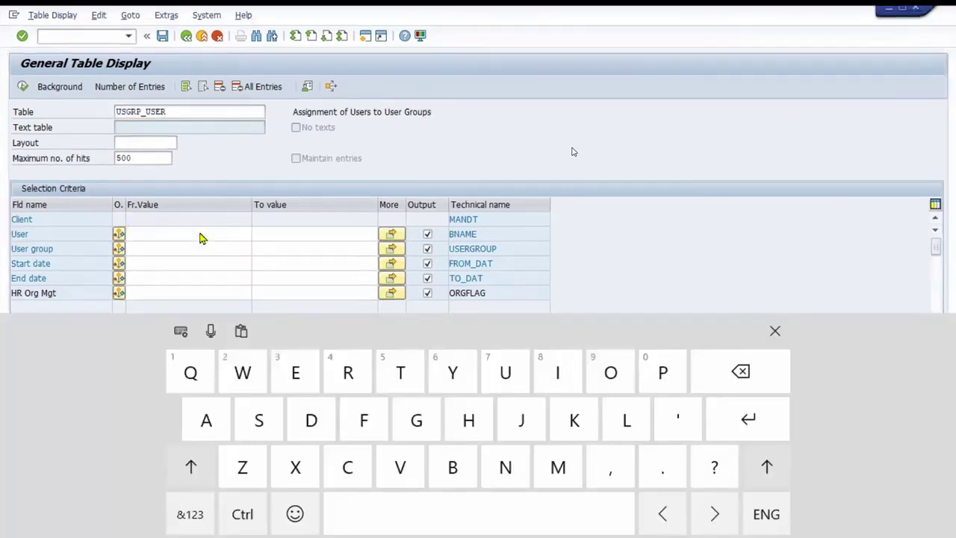
pyautogui.write('a')
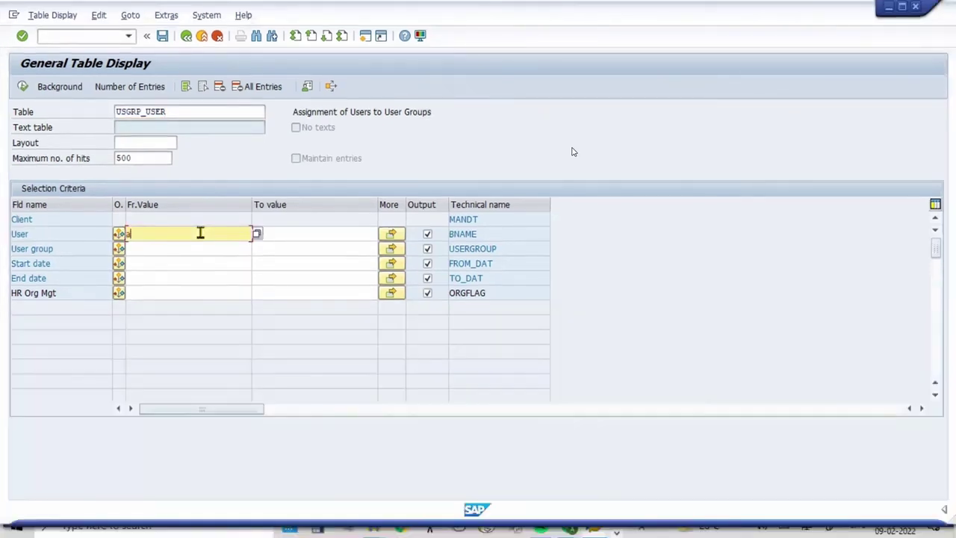
pyautogui.write('*')
pyautogui.click(331, 235)
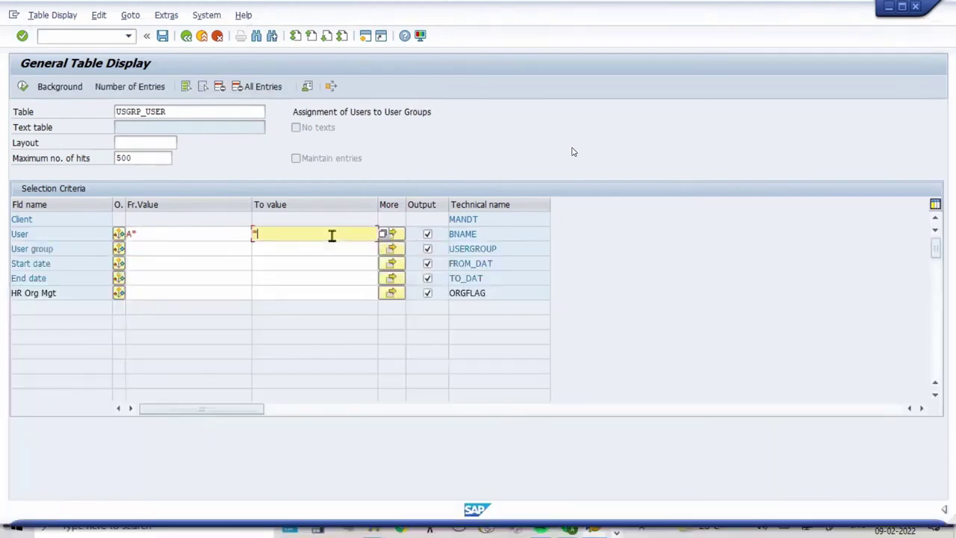
pyautogui.write('c*')
pyautogui.click(22, 87)
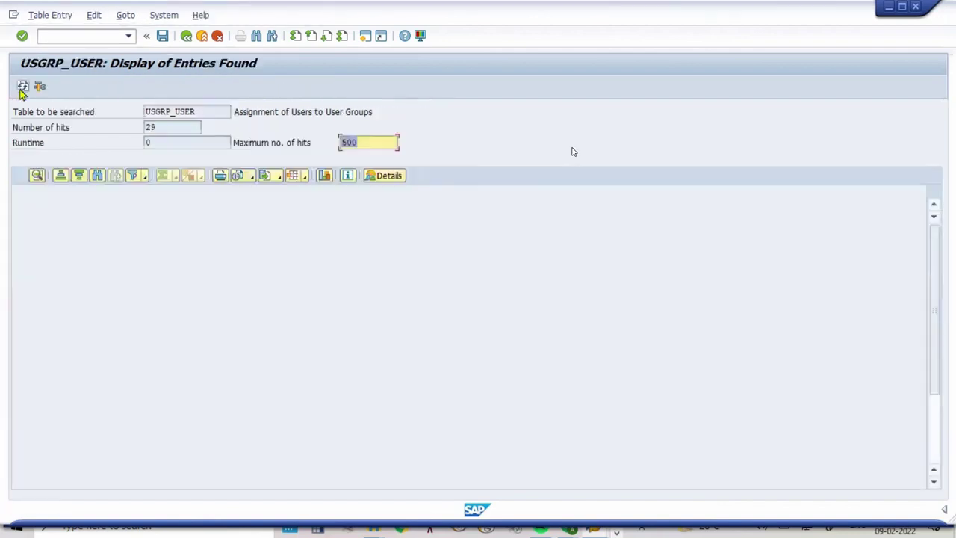
# Step: Look through the listed users and their user groups, and refresh the entries
pyautogui.scroll(-3, 574, 152)
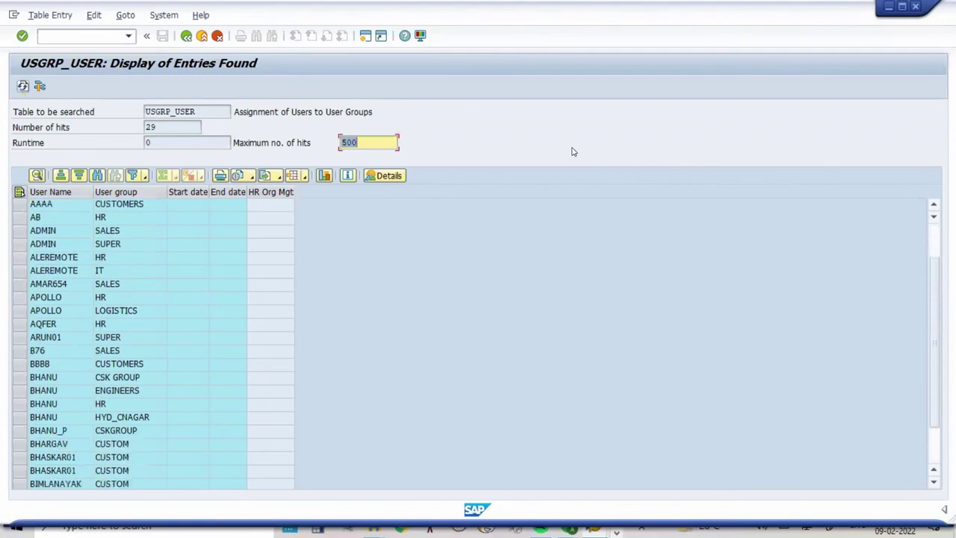
pyautogui.scroll(3, 574, 152)
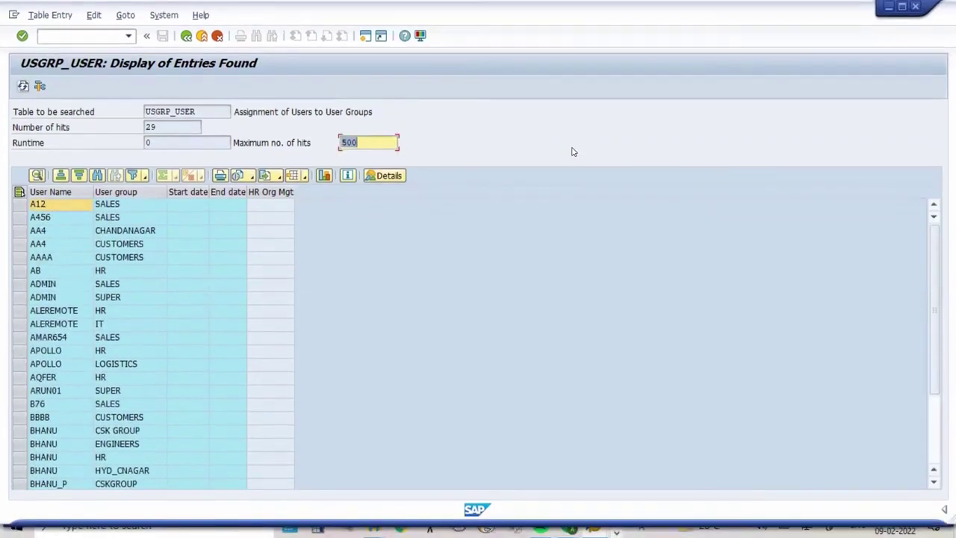
pyautogui.scroll(-3, 573, 152)
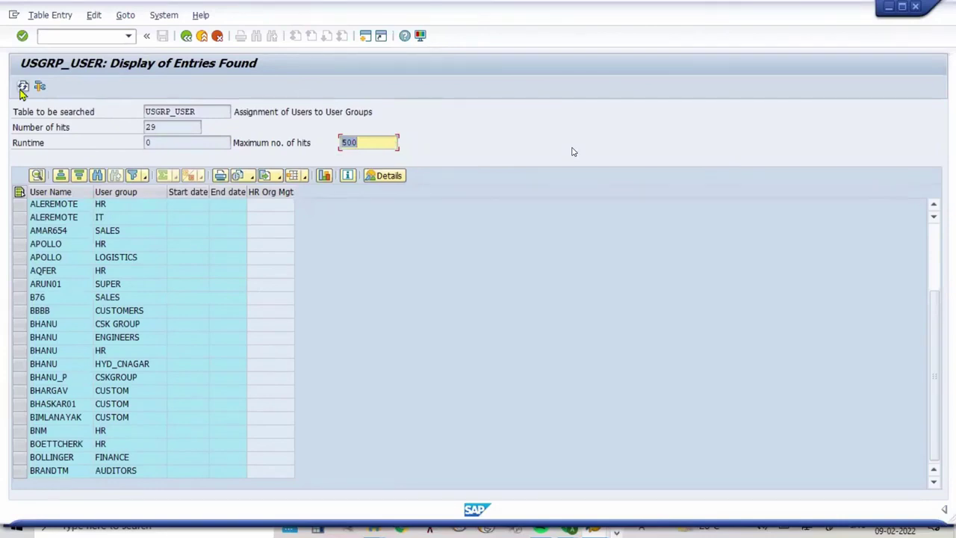
pyautogui.click(22, 88)
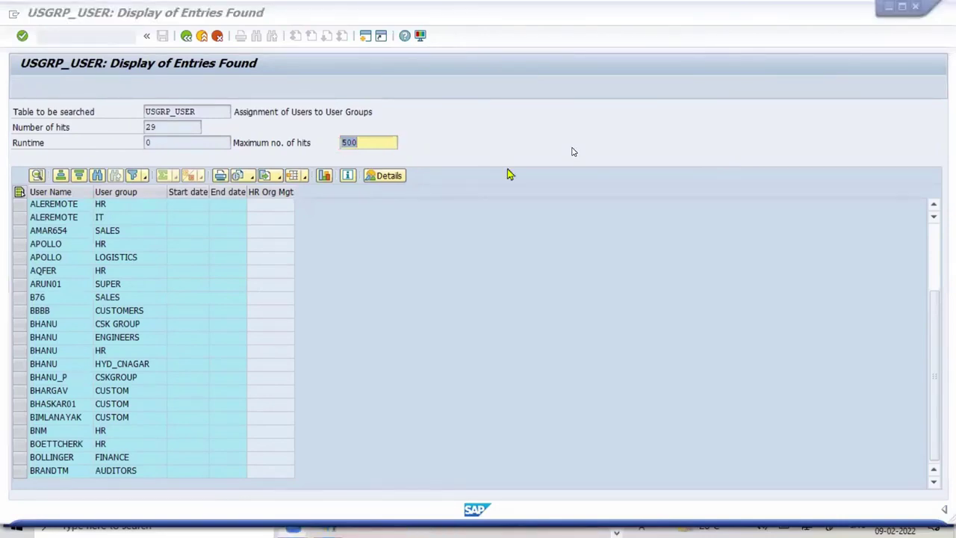